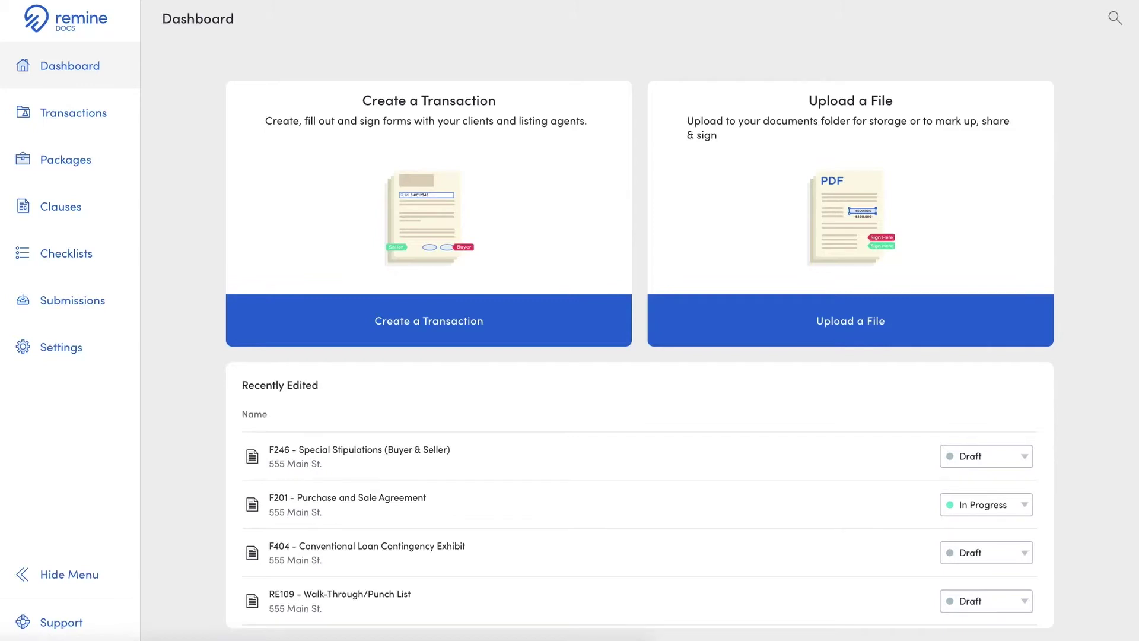
# - Browse the FINANCE clauses in the Georgia Association of Realtors library and return to the main Clauses list
pyautogui.click(87, 225)
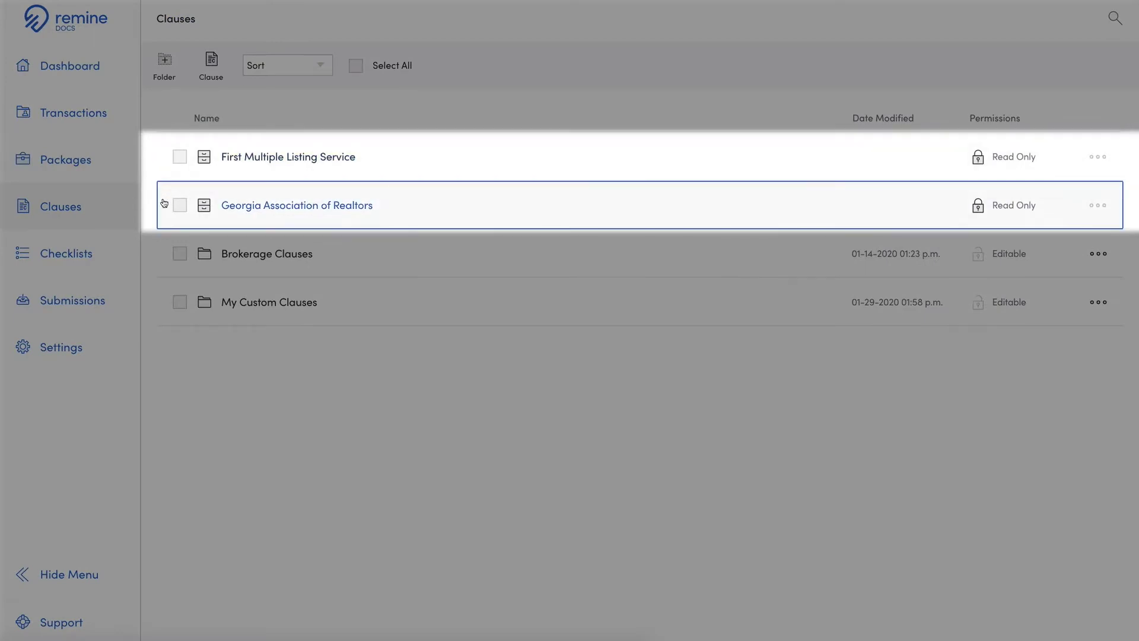
pyautogui.click(246, 207)
pyautogui.click(253, 358)
pyautogui.click(253, 358)
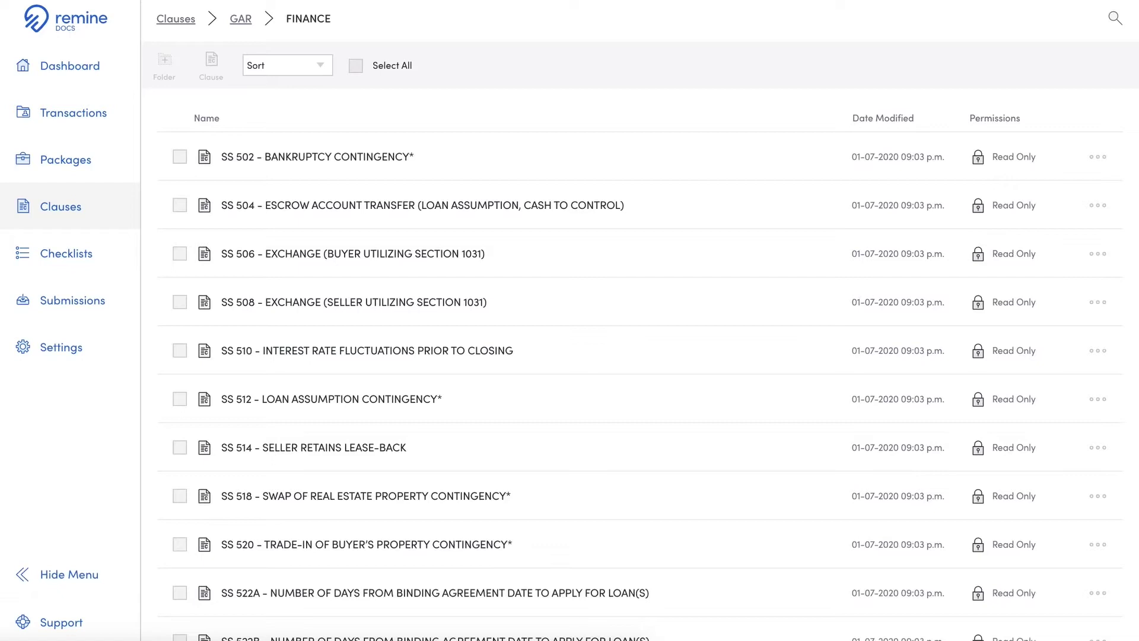
pyautogui.click(178, 20)
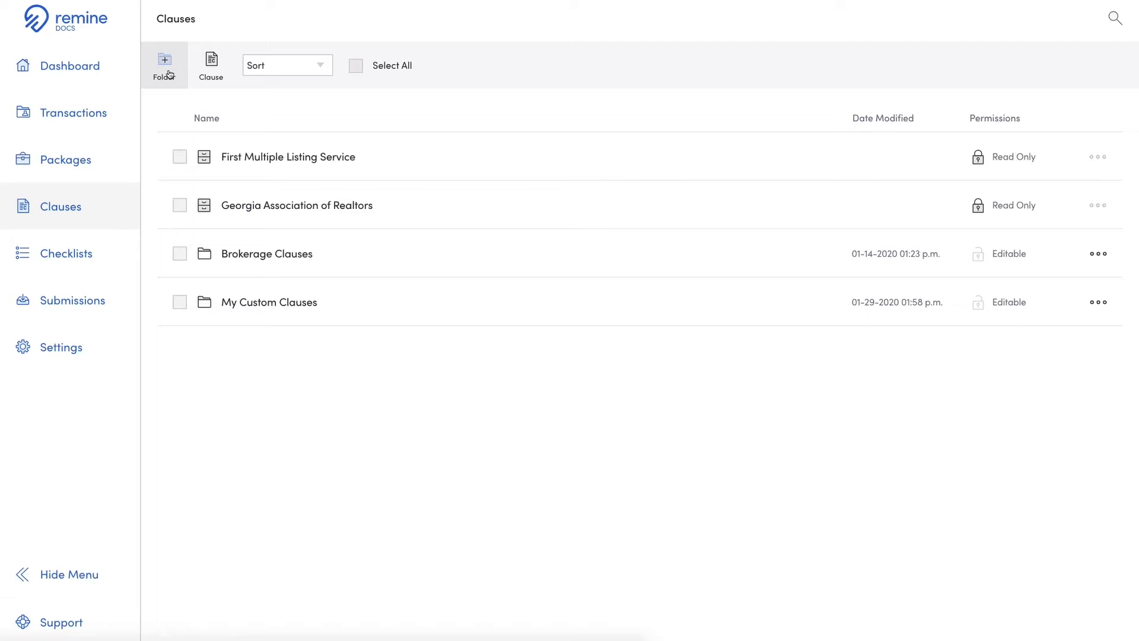
# - Create a clause folder named "My Buyer Freehold Clause Kit"
pyautogui.click(166, 65)
pyautogui.click(448, 318)
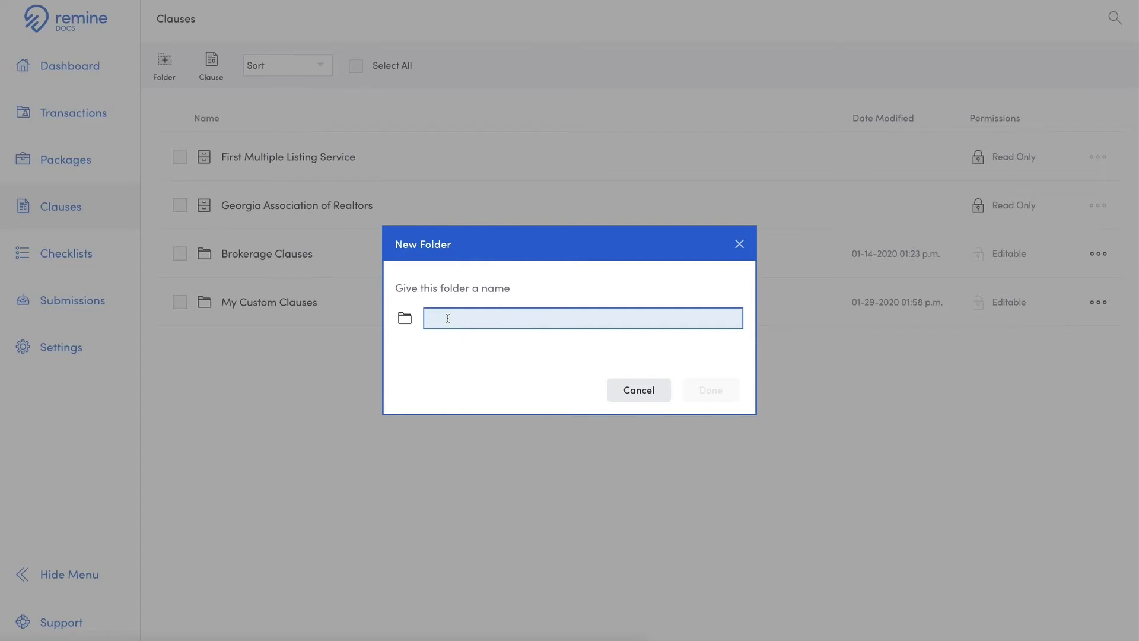
pyautogui.write('My Buyer Freehold Clause ')
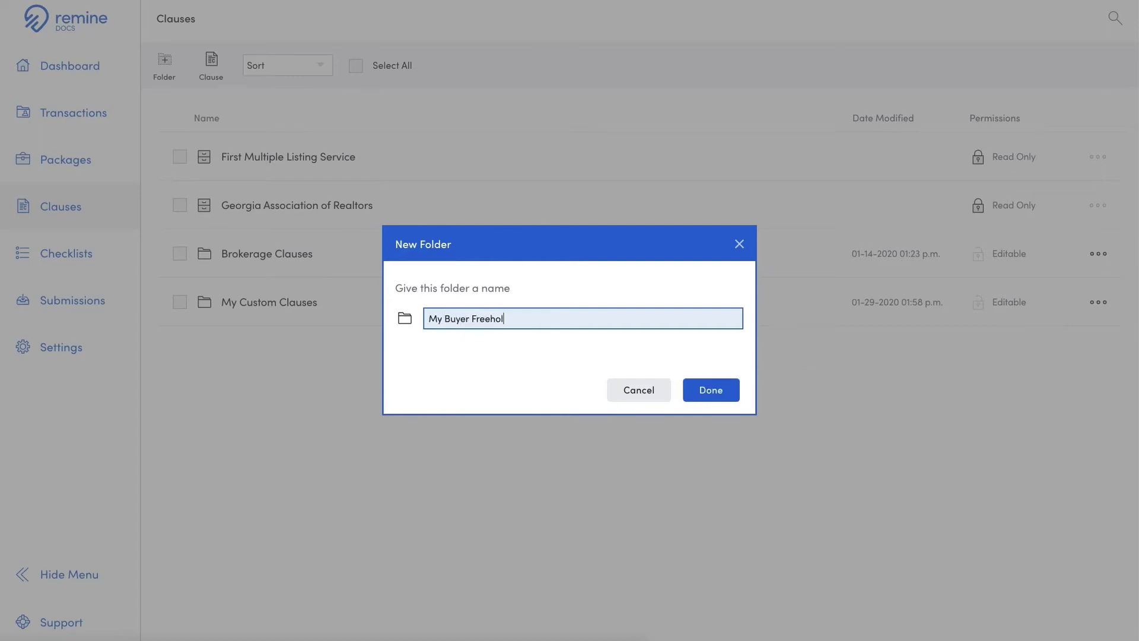
pyautogui.write('Kit')
pyautogui.click(712, 399)
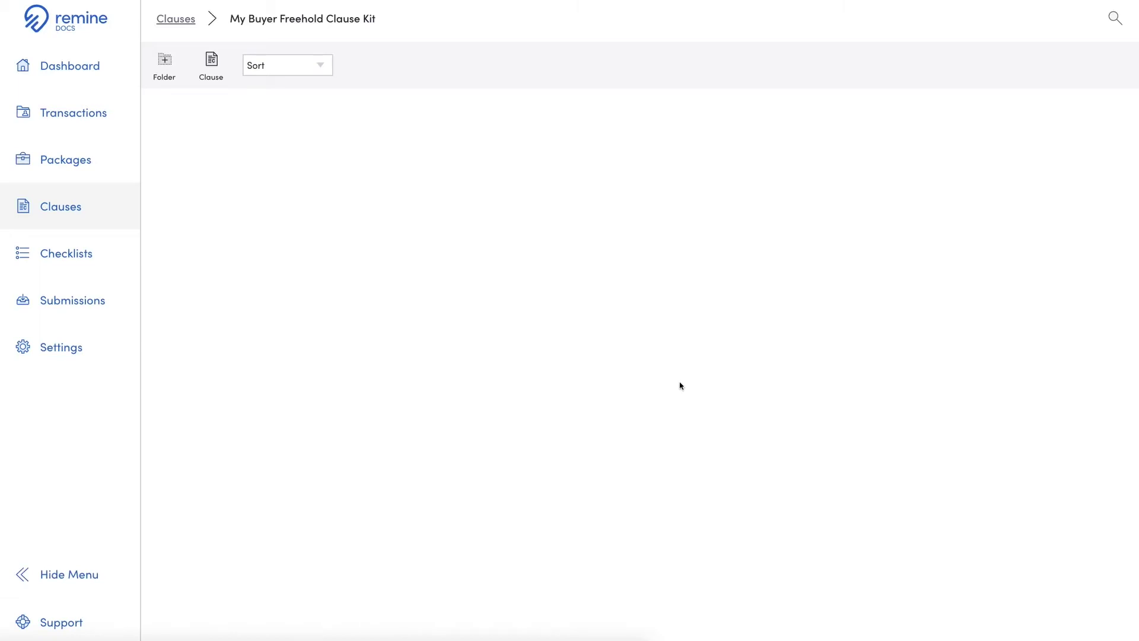
# - Create and save a clause titled "Customized Clause" with the content "Add content here!" in the new folder
pyautogui.click(218, 75)
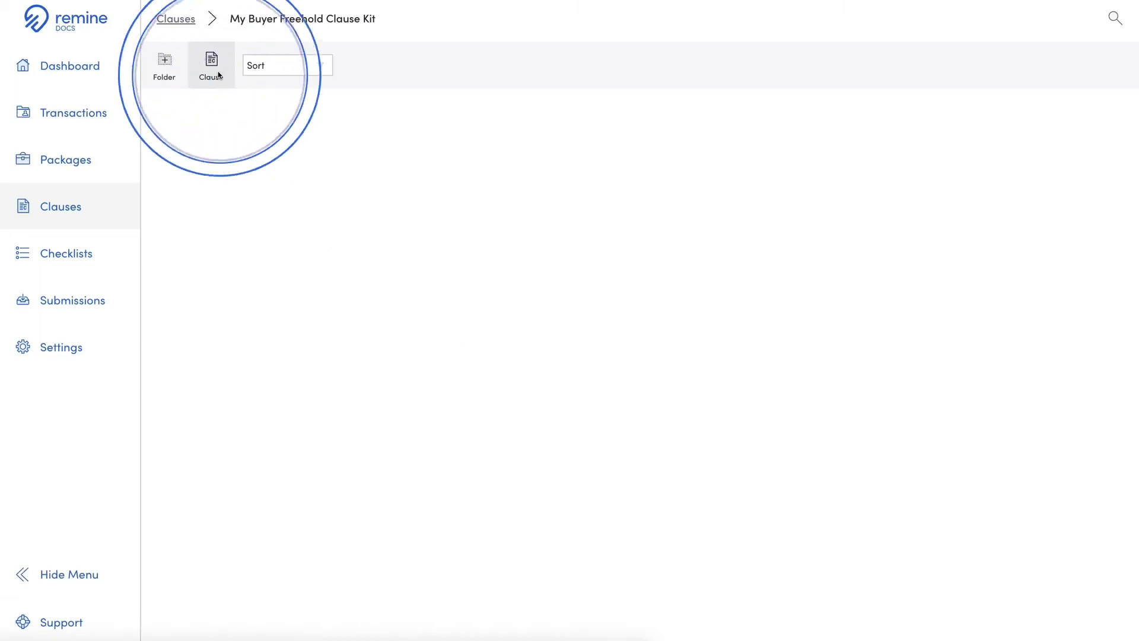
pyautogui.click(338, 185)
pyautogui.write('Customized Clause')
pyautogui.click(329, 235)
pyautogui.write('Add content here!')
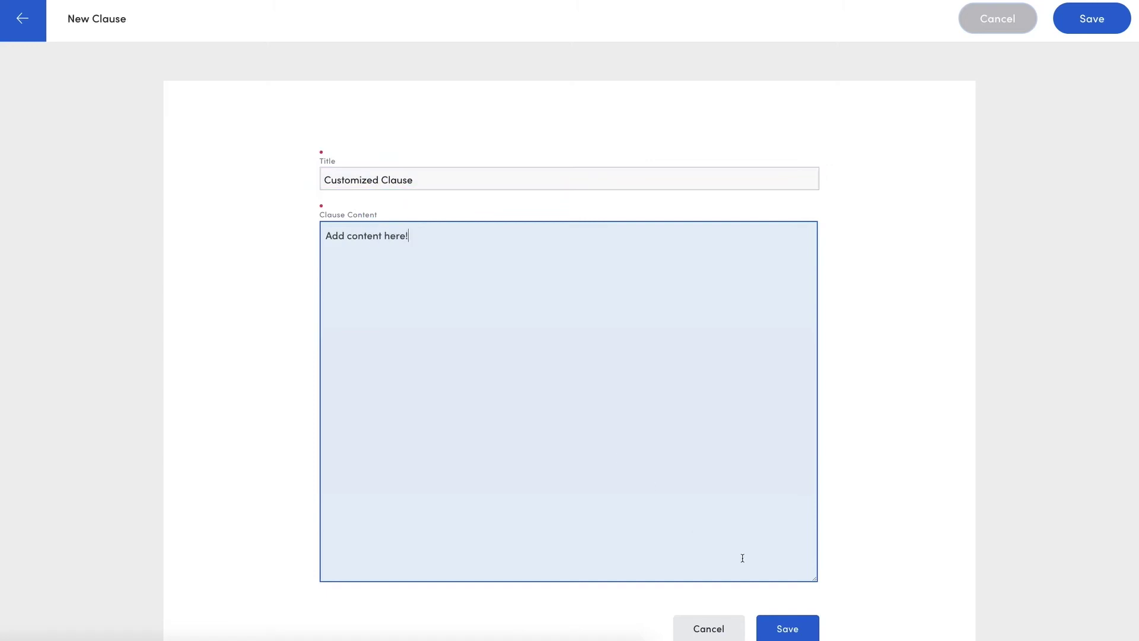
pyautogui.click(788, 628)
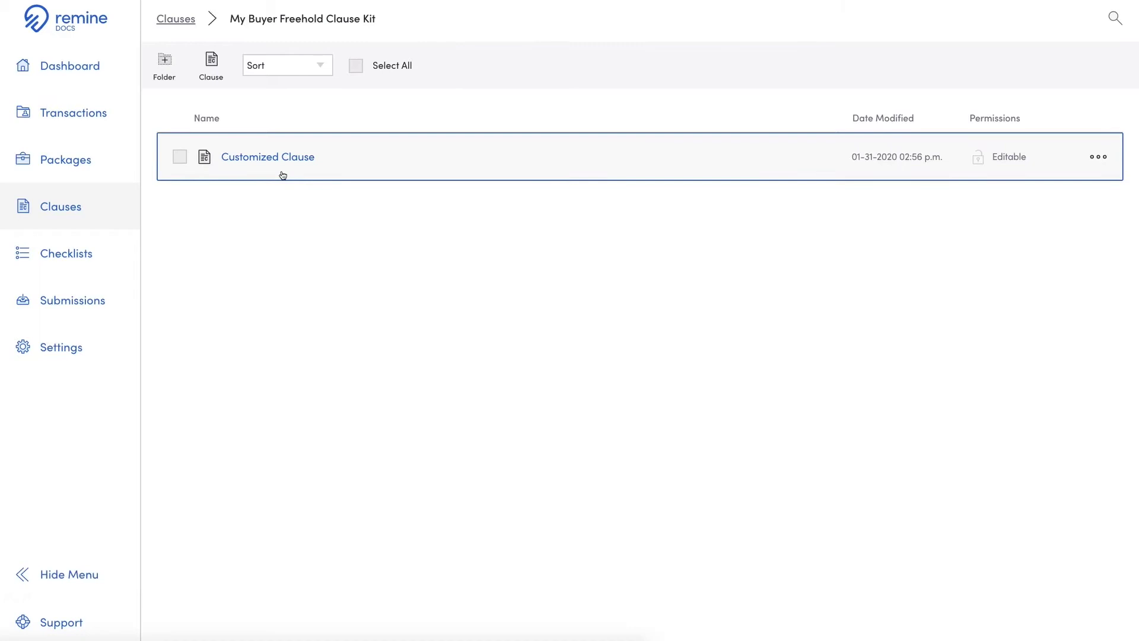
# - Copy clause SS 704 from the Georgia Association of Realtors PROPERTY CONDITION folder into My Buyer Freehold Clause Kit
pyautogui.click(181, 23)
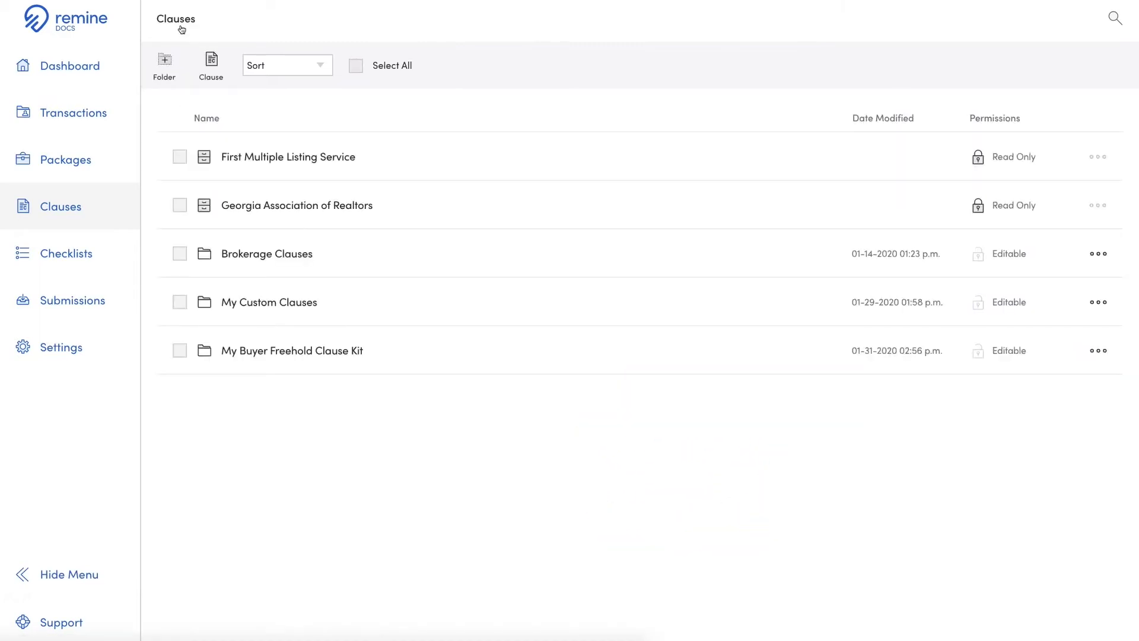
pyautogui.click(274, 215)
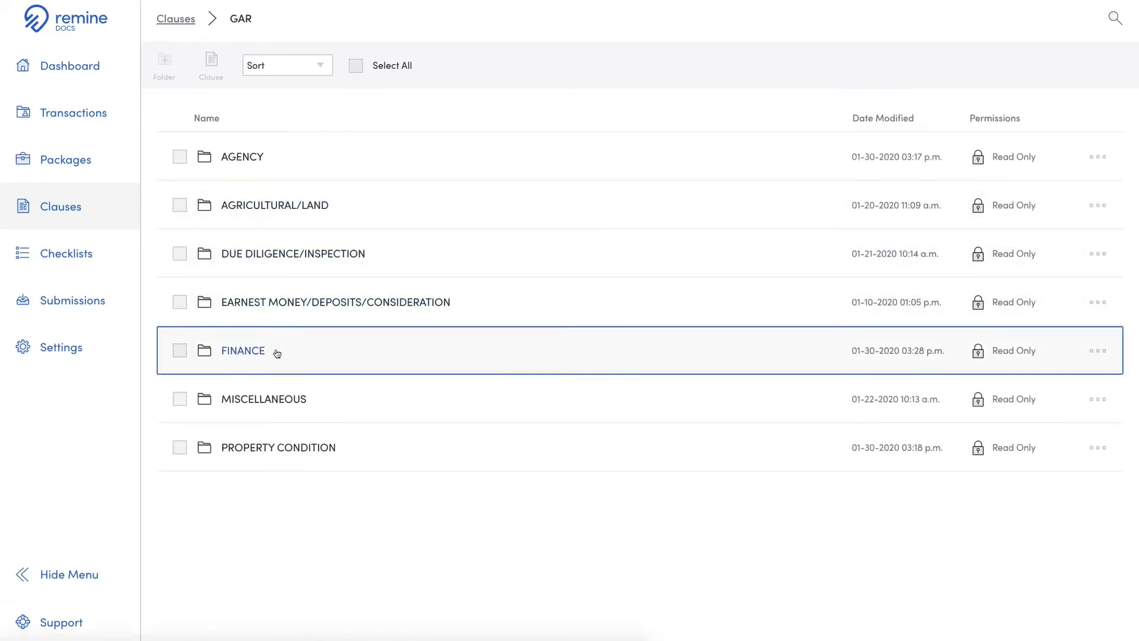
pyautogui.click(286, 448)
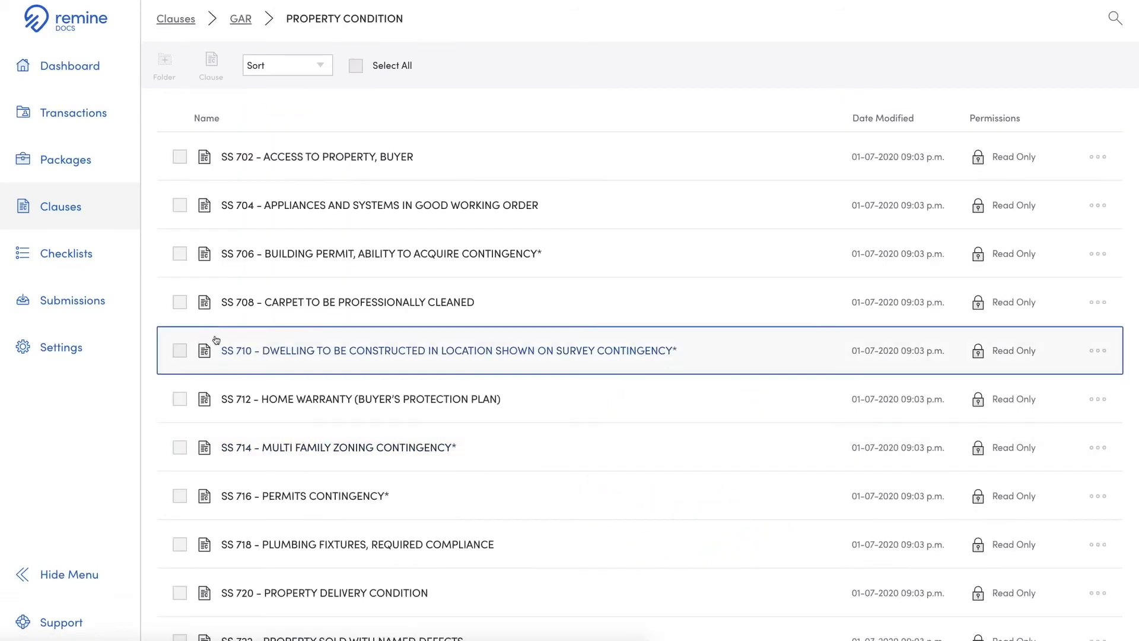
pyautogui.click(512, 219)
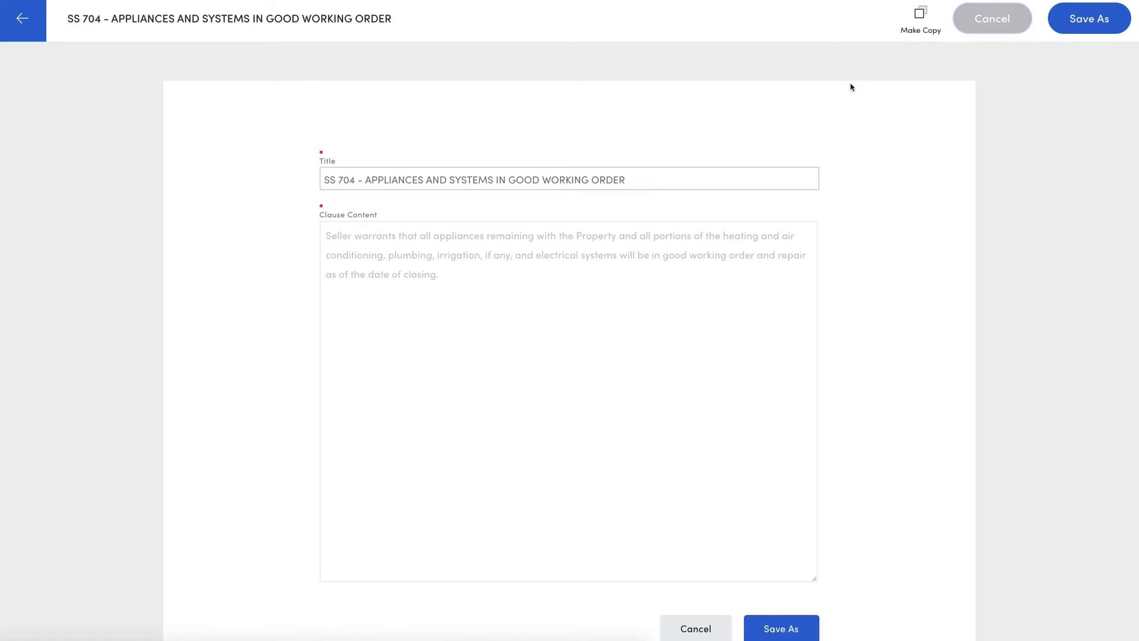
pyautogui.click(921, 19)
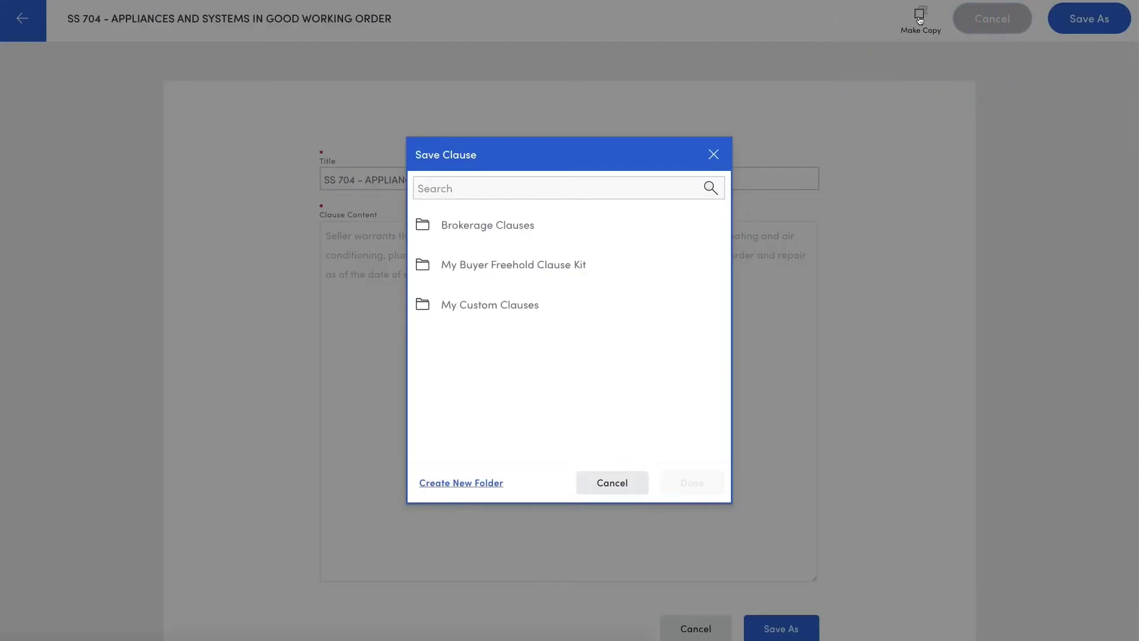
pyautogui.click(538, 282)
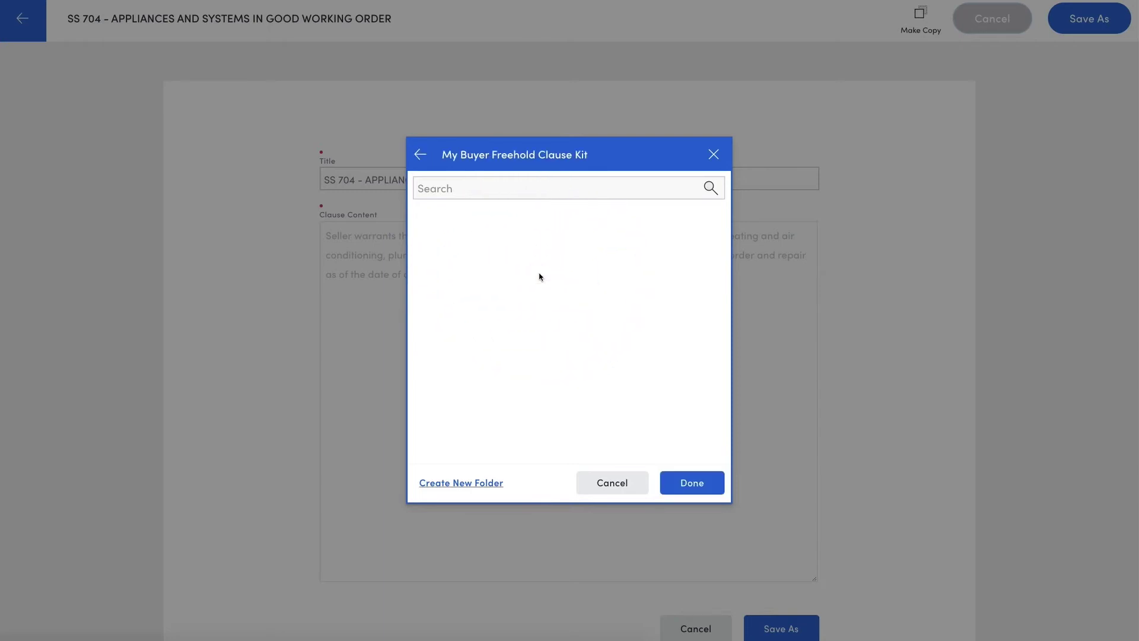
pyautogui.click(702, 492)
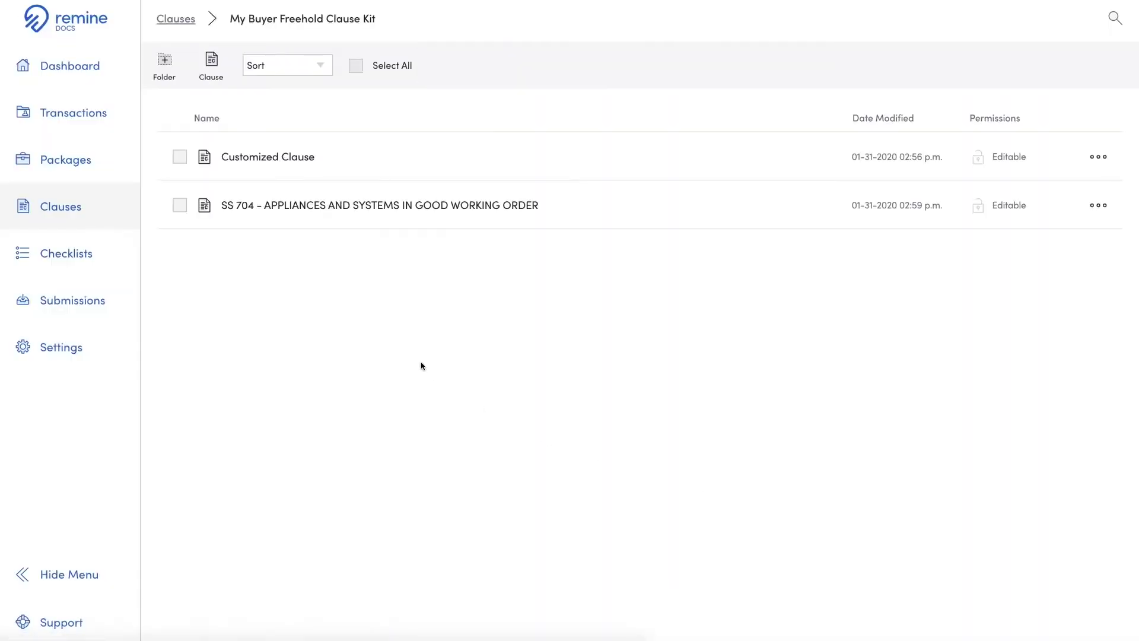
# - Search for "Financing" from the main Clauses list and limit the search to the Clauses section
pyautogui.click(183, 22)
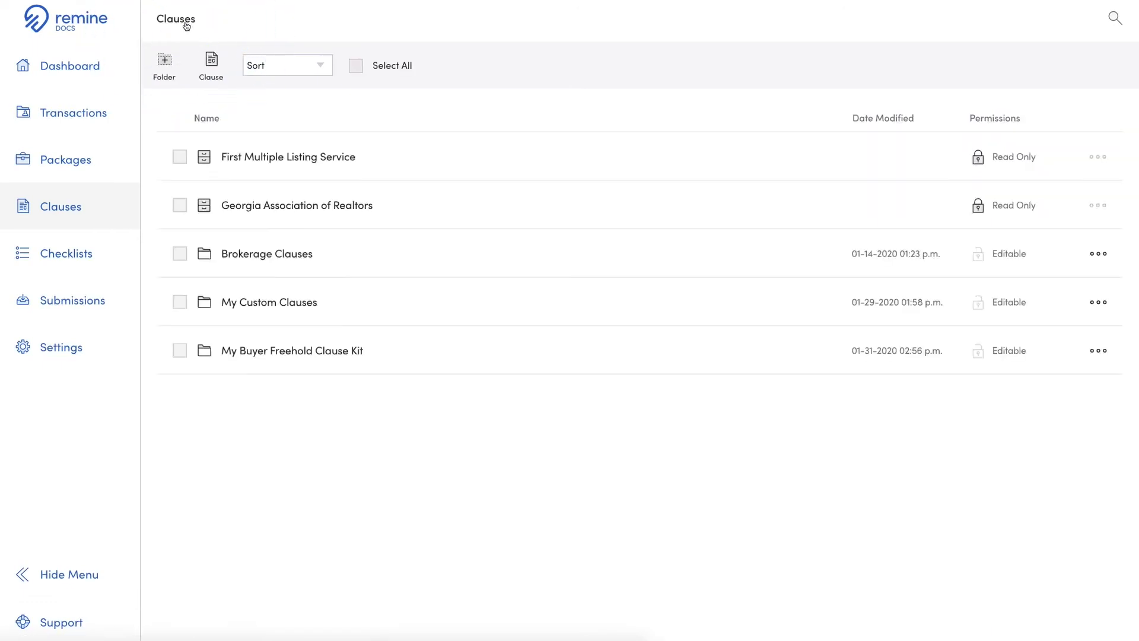
pyautogui.click(1115, 18)
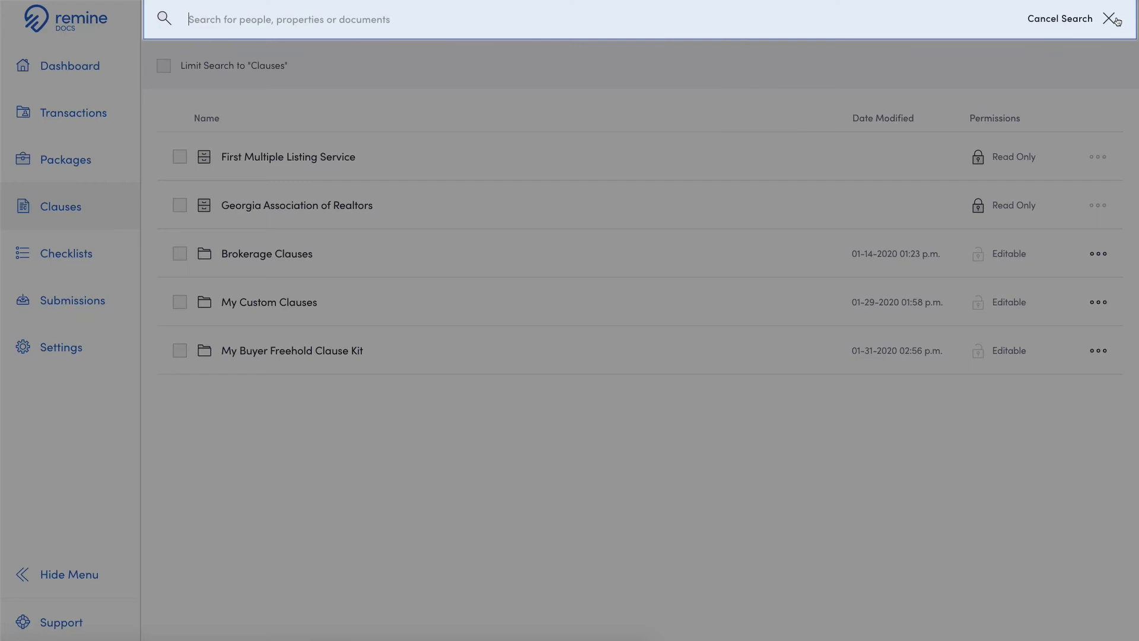
pyautogui.click(1118, 21)
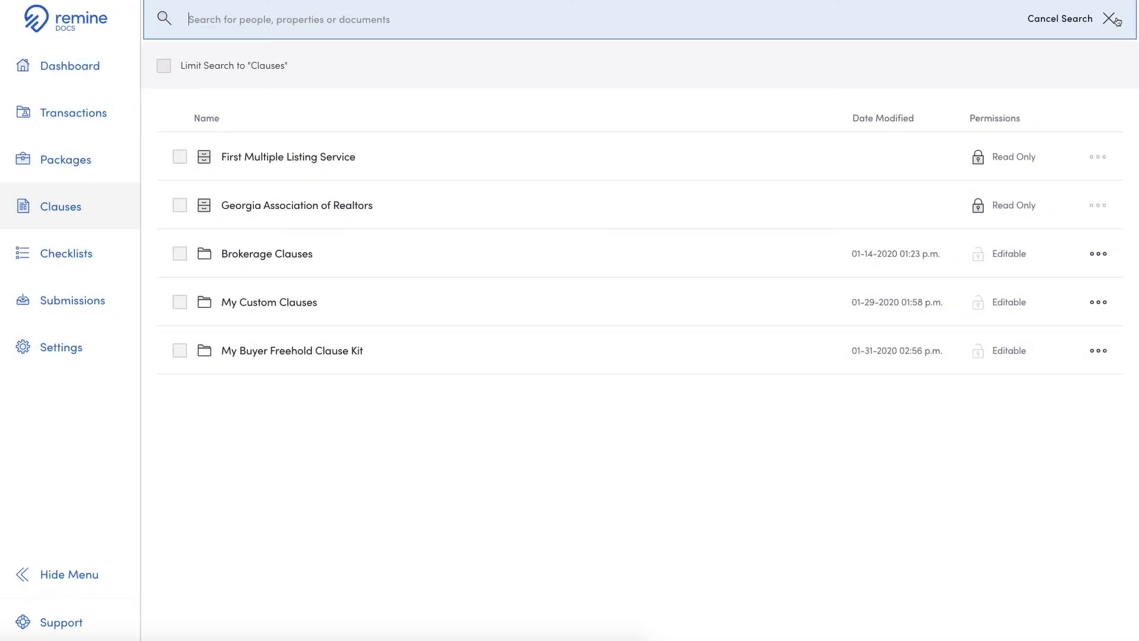
pyautogui.write('Financing')
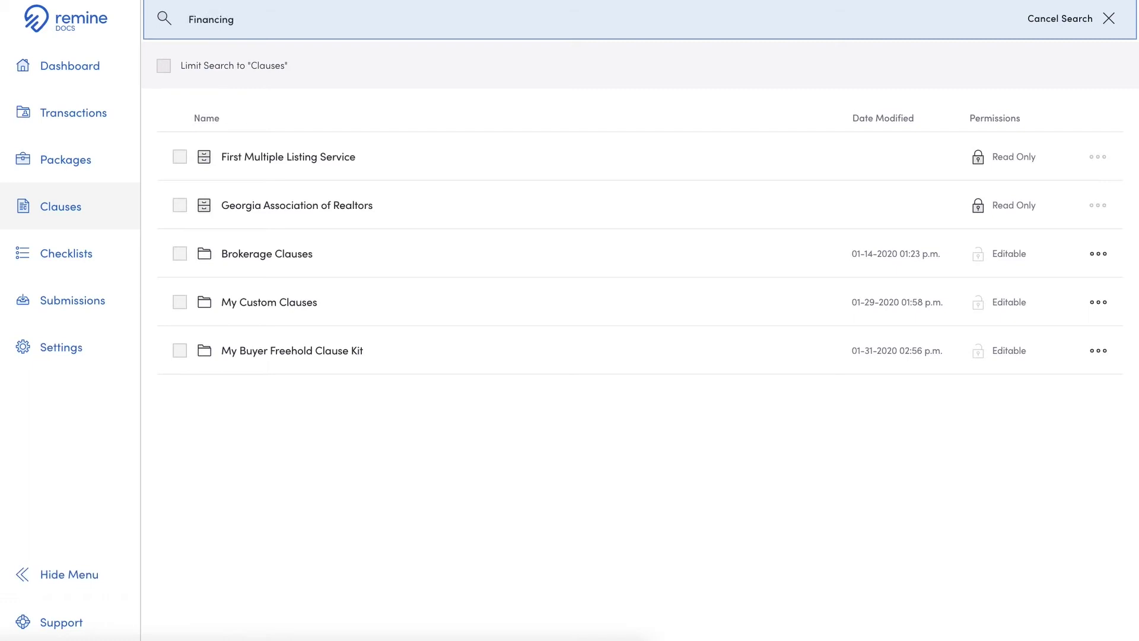
pyautogui.press('Return')
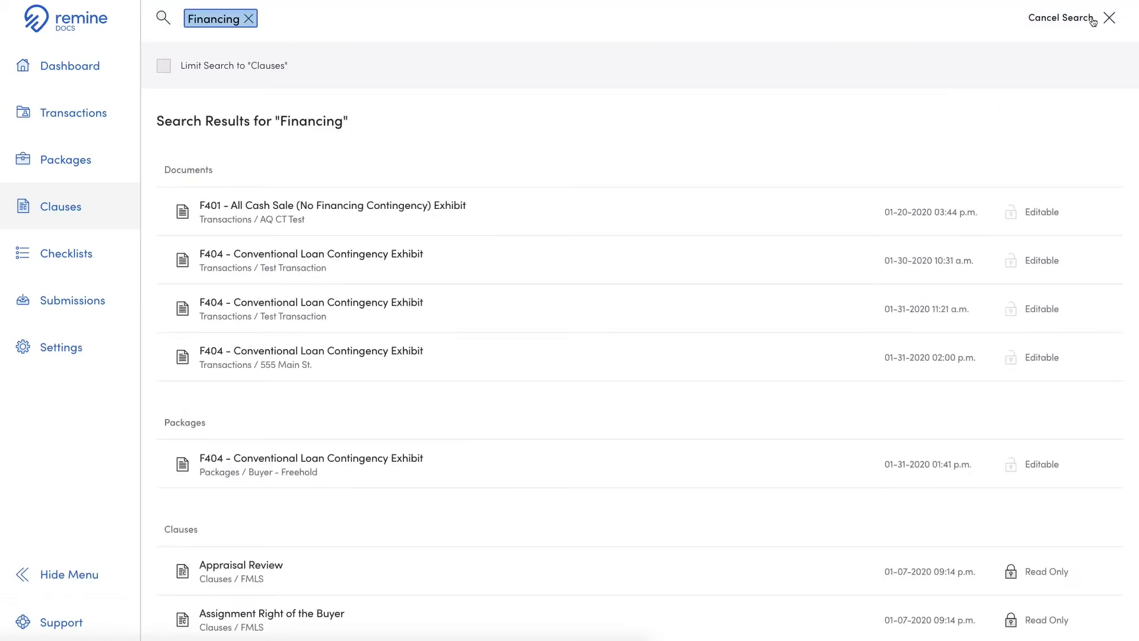
pyautogui.click(165, 72)
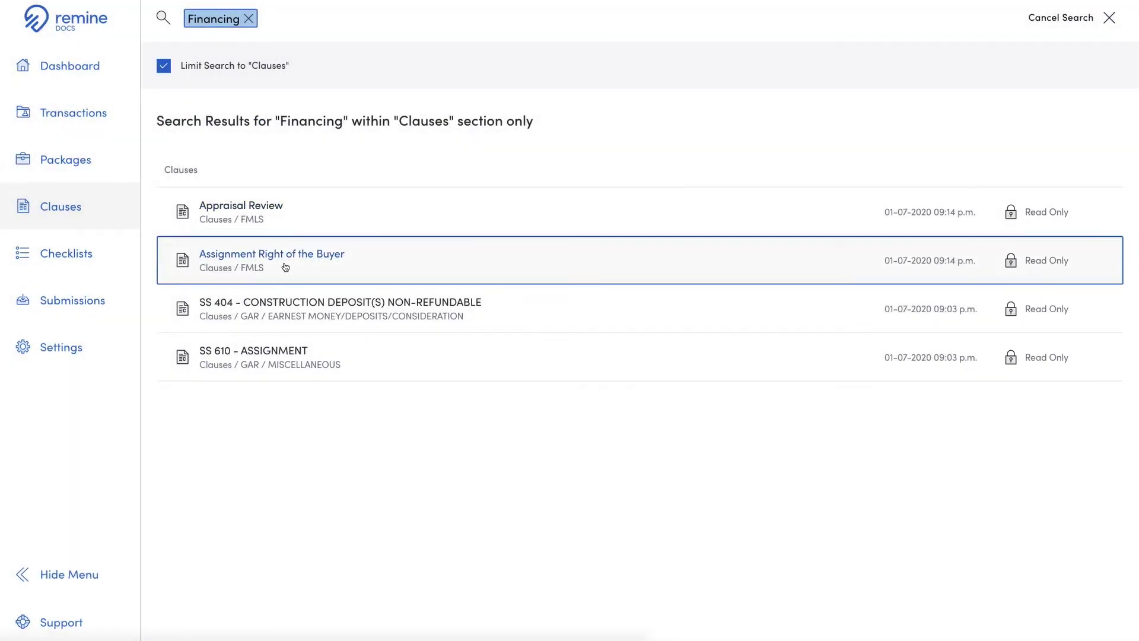
# - Open the Appraisal Review clause from the search results and save a copy in My Buyer Freehold Clause Kit
pyautogui.click(291, 221)
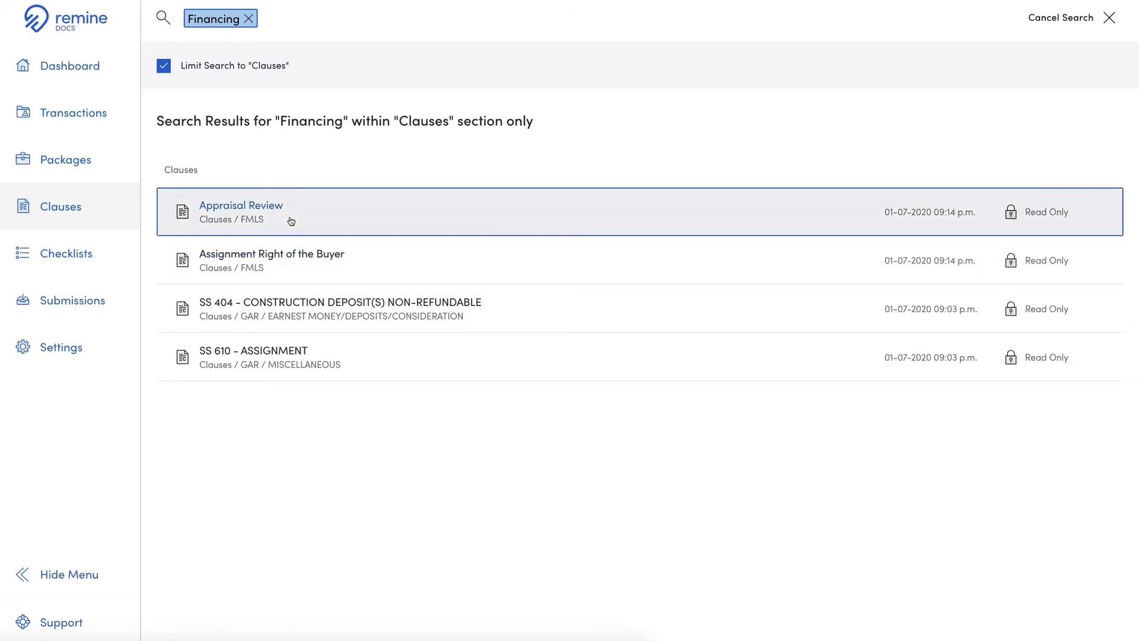
pyautogui.click(268, 212)
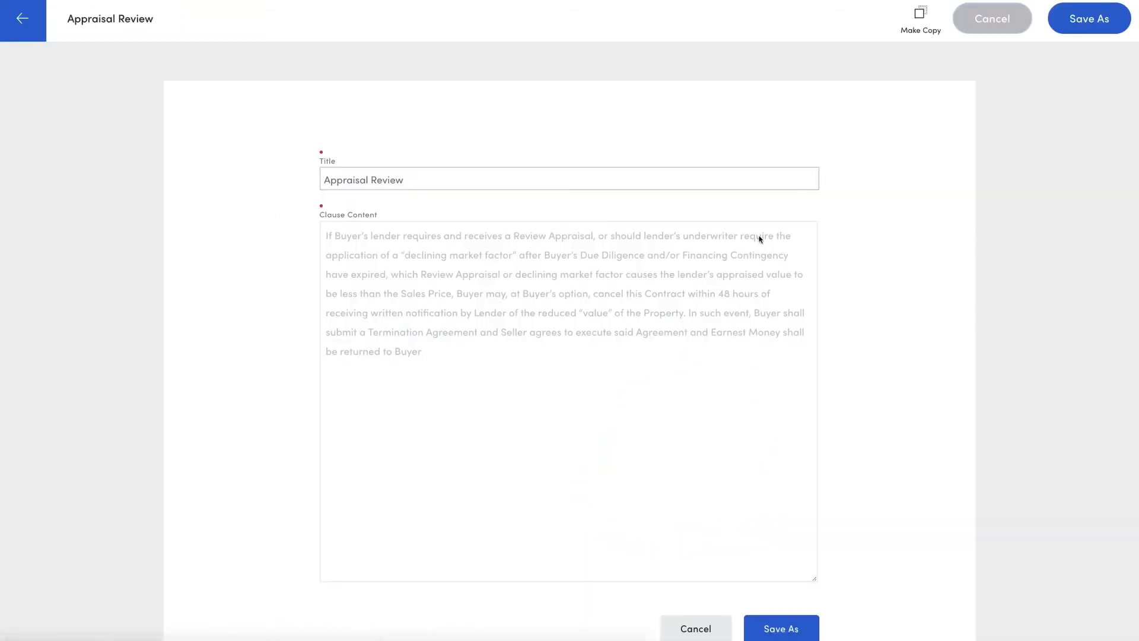
pyautogui.click(897, 21)
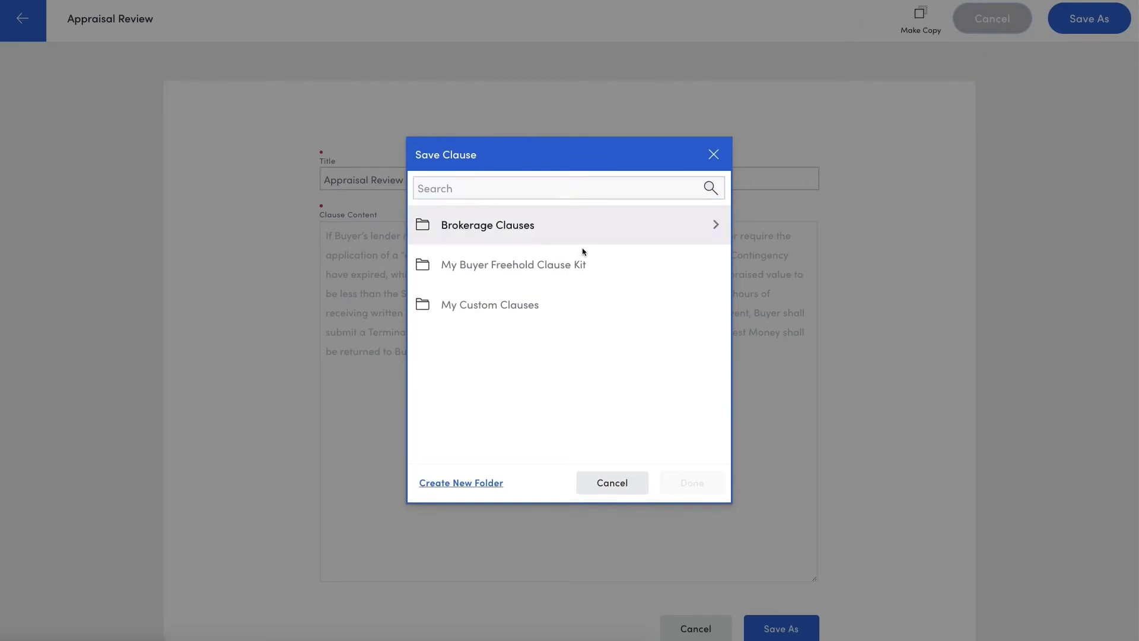
pyautogui.click(541, 267)
pyautogui.click(705, 487)
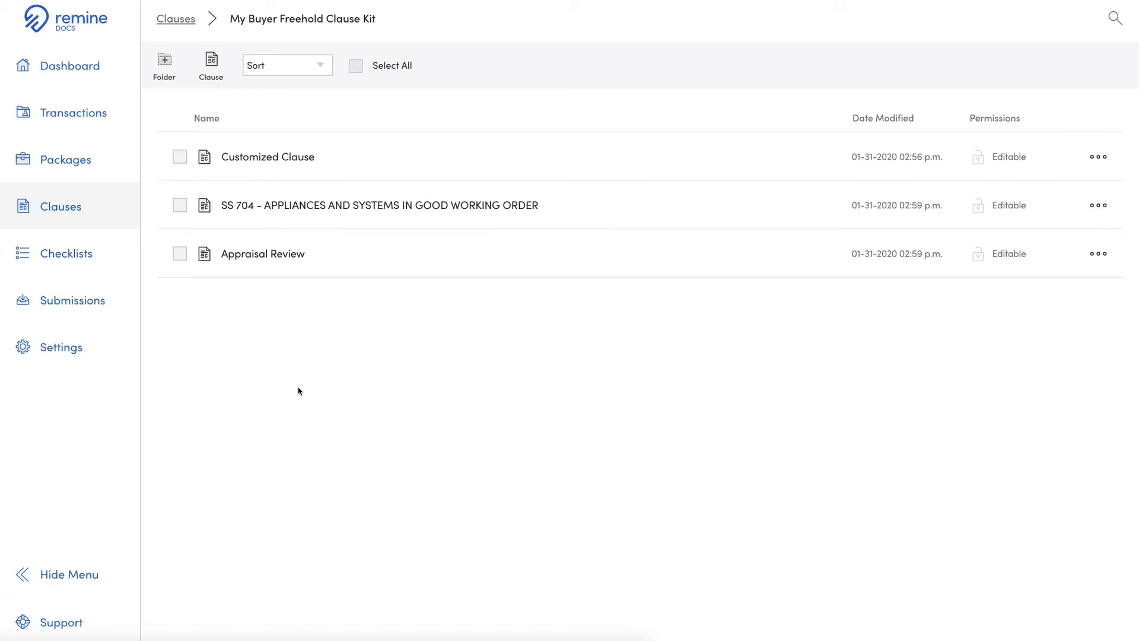
# - Edit the copied SS 704 clause by appending "Whatever I want." to its content, and save it
pyautogui.click(180, 211)
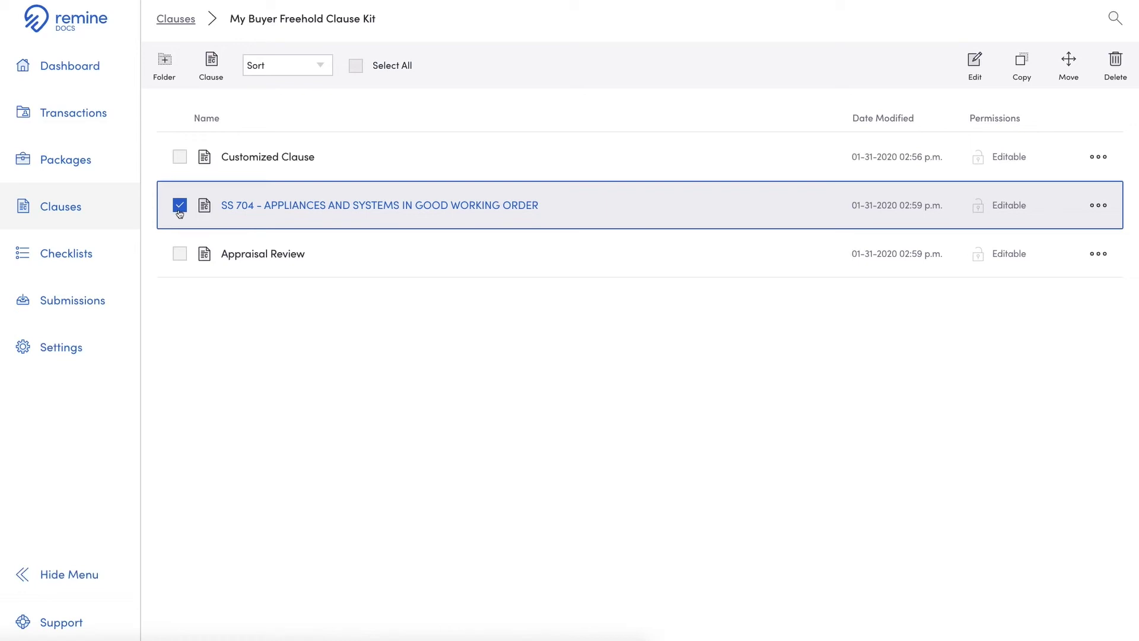
pyautogui.click(975, 63)
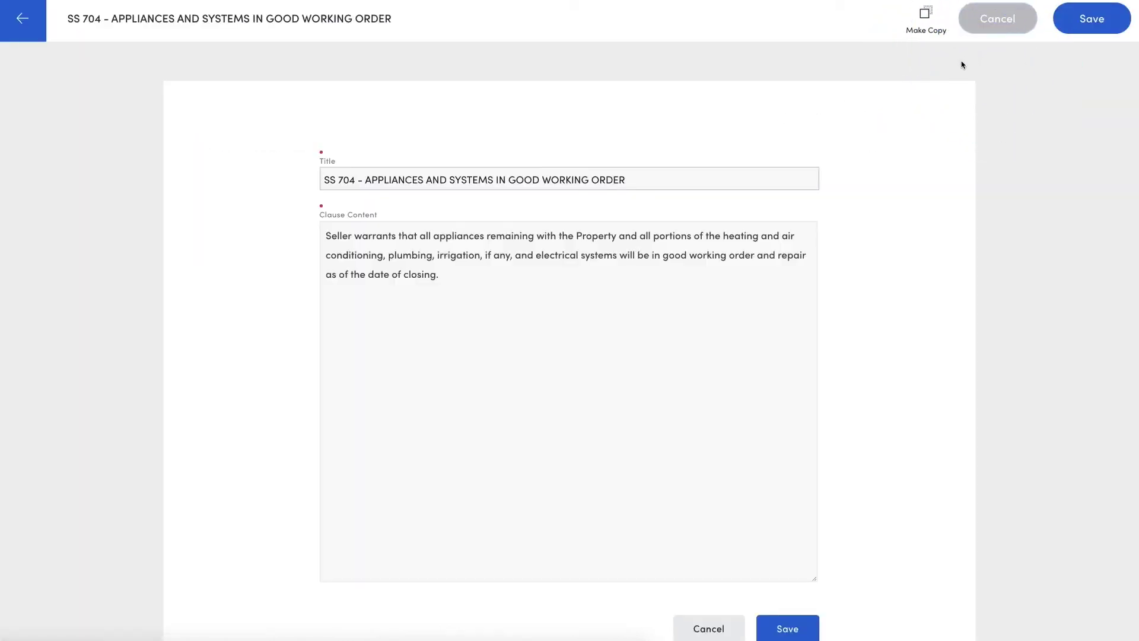
pyautogui.click(560, 270)
pyautogui.write('Whatever I want.')
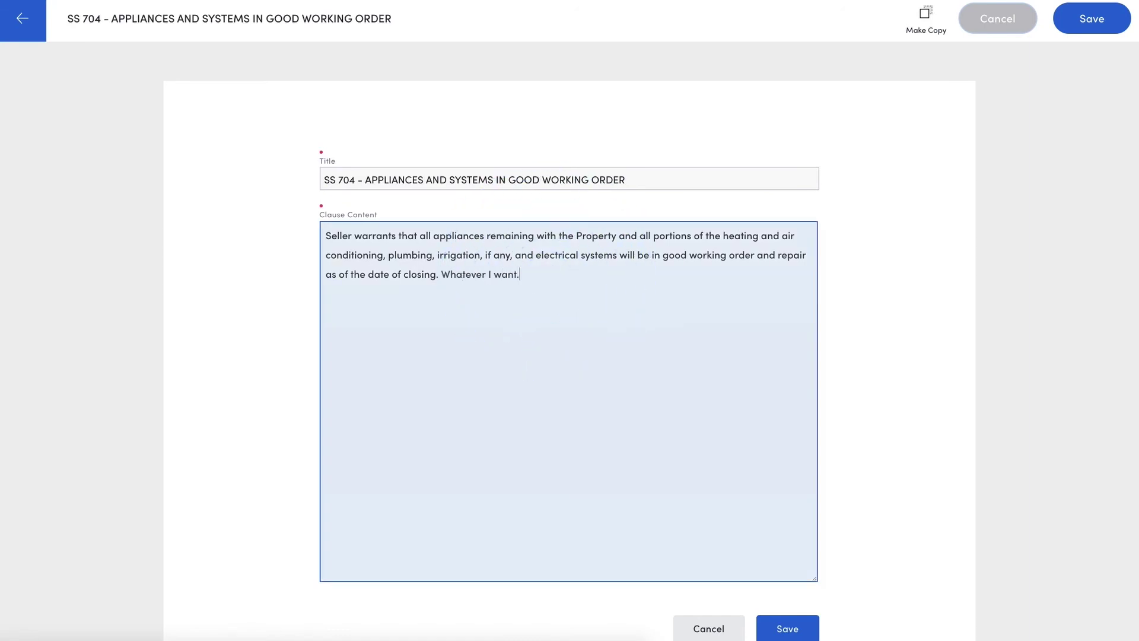
pyautogui.click(776, 630)
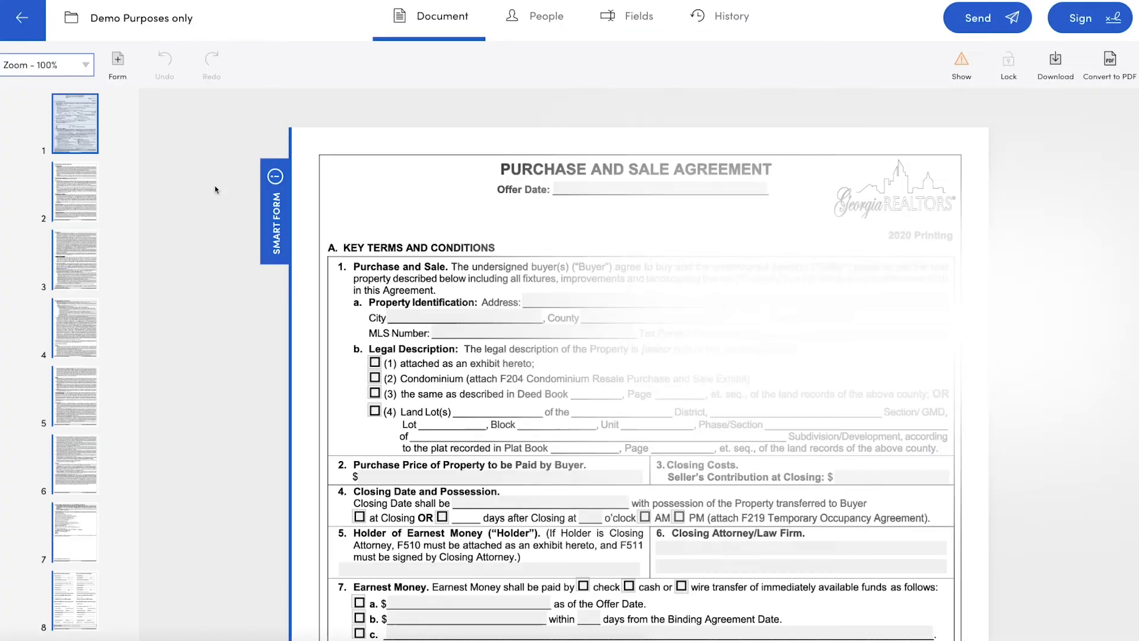
# - Start adding clauses to the Special Stipulations field on page 7 of the Purchase and Sale Agreement
pyautogui.click(75, 543)
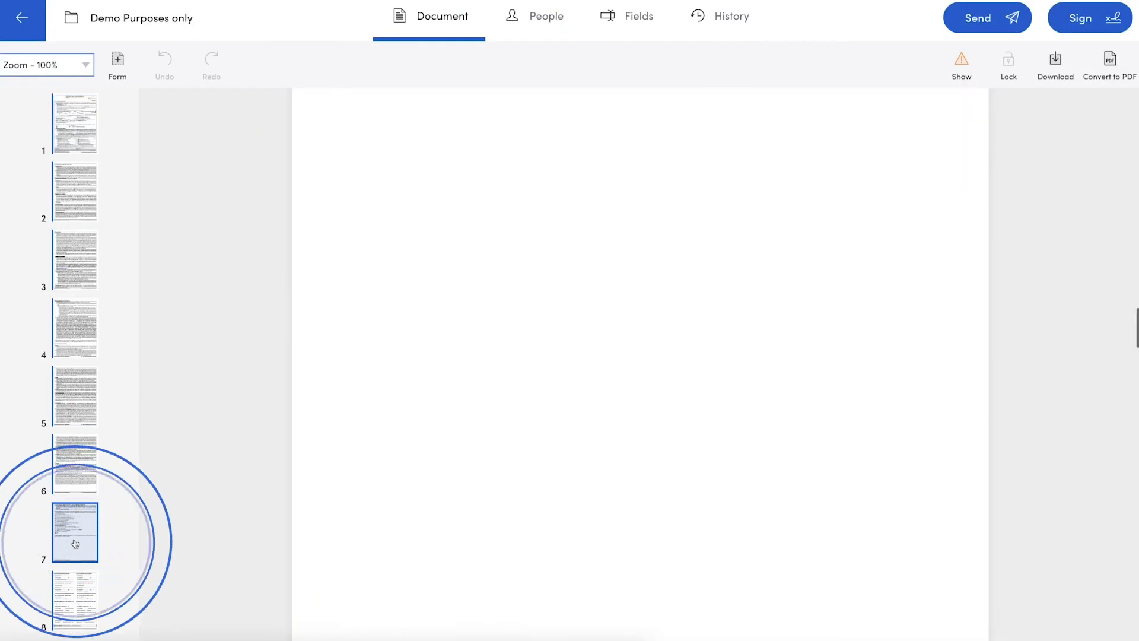
pyautogui.scroll(-5, 566, 392)
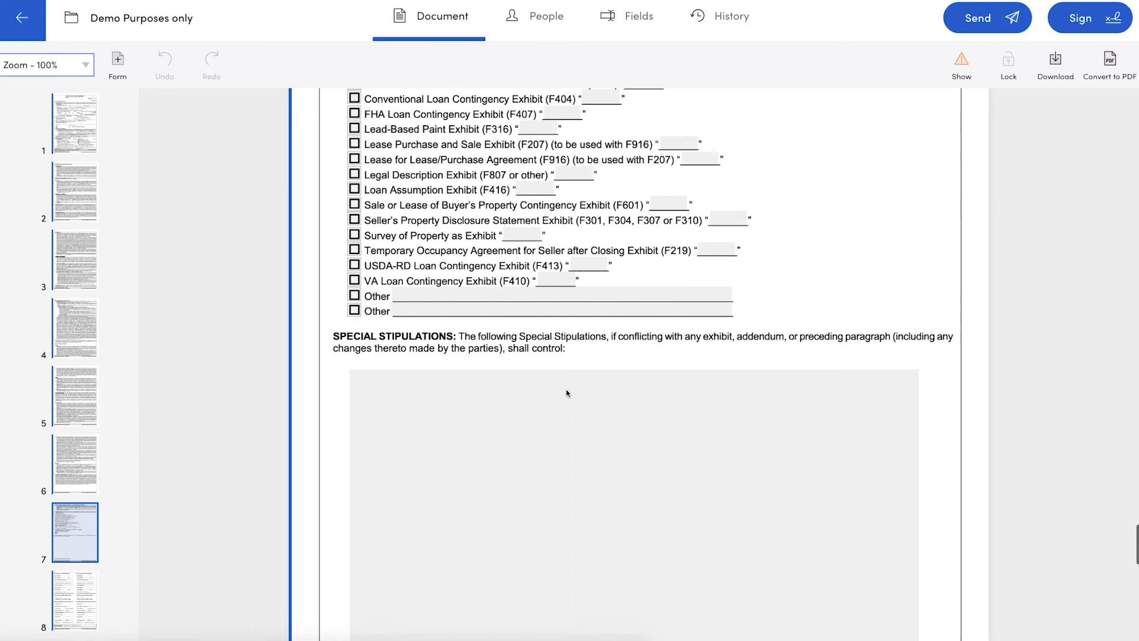
pyautogui.scroll(-2, 566, 393)
pyautogui.click(566, 390)
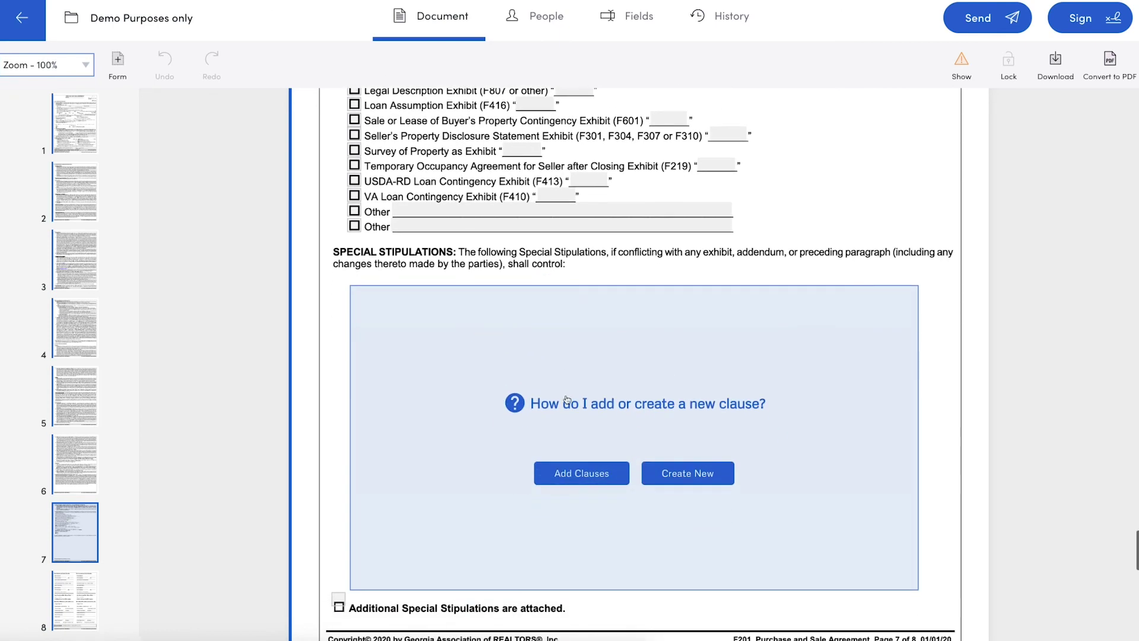
pyautogui.click(585, 474)
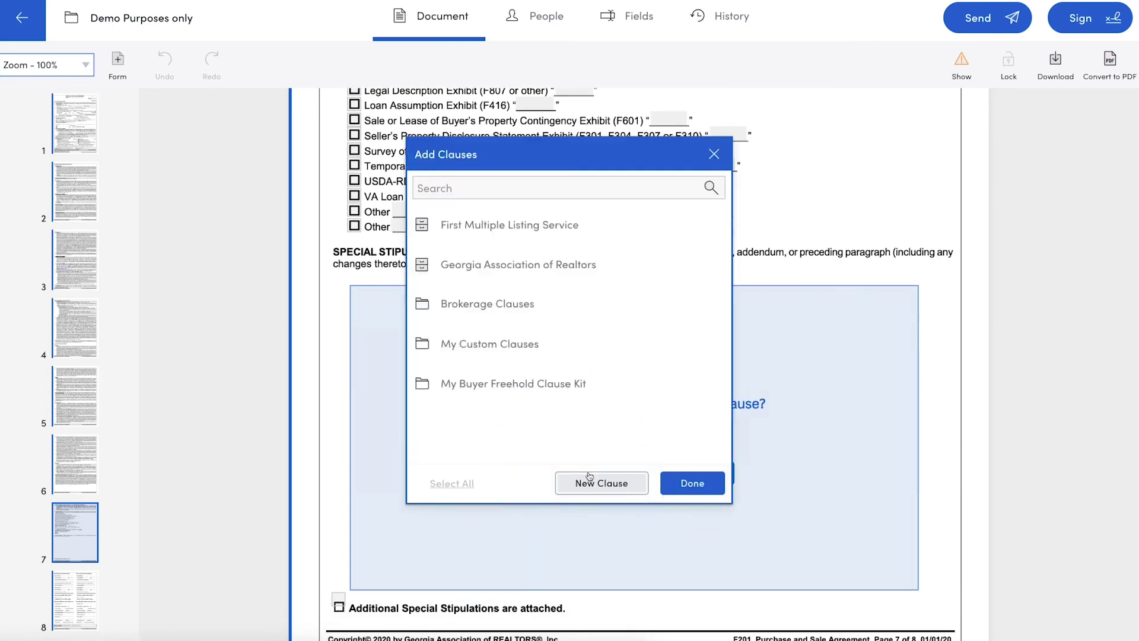
# - Preview the SS 704 clause in My Buyer Freehold Clause Kit and insert all of the folder's clauses into Special Stipulations
pyautogui.click(561, 391)
pyautogui.click(707, 274)
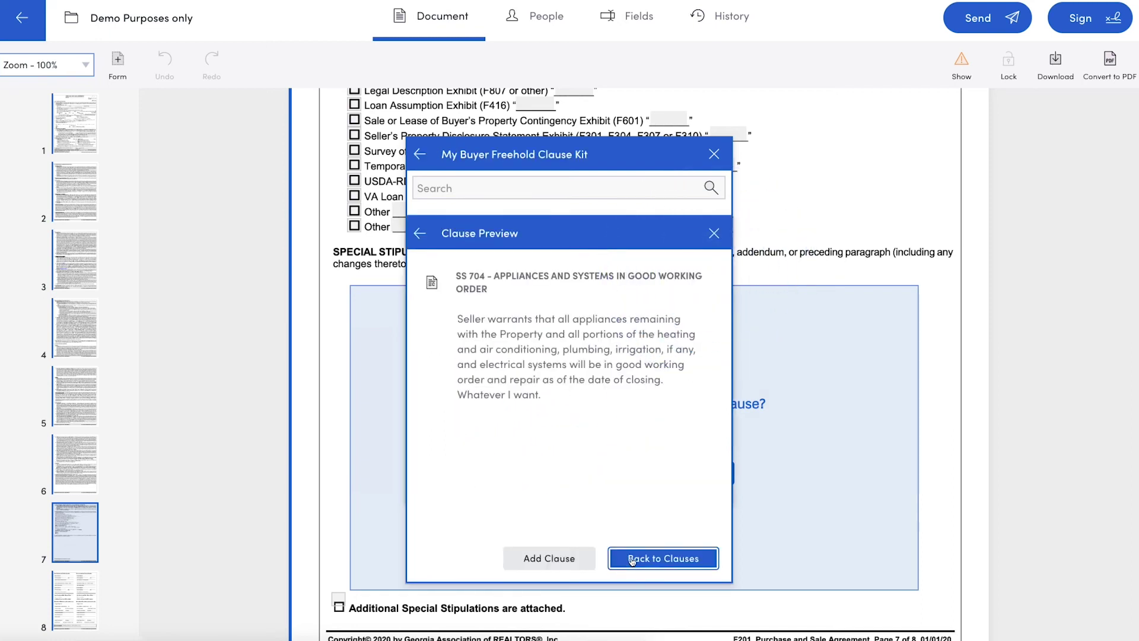
pyautogui.click(632, 560)
pyautogui.click(448, 563)
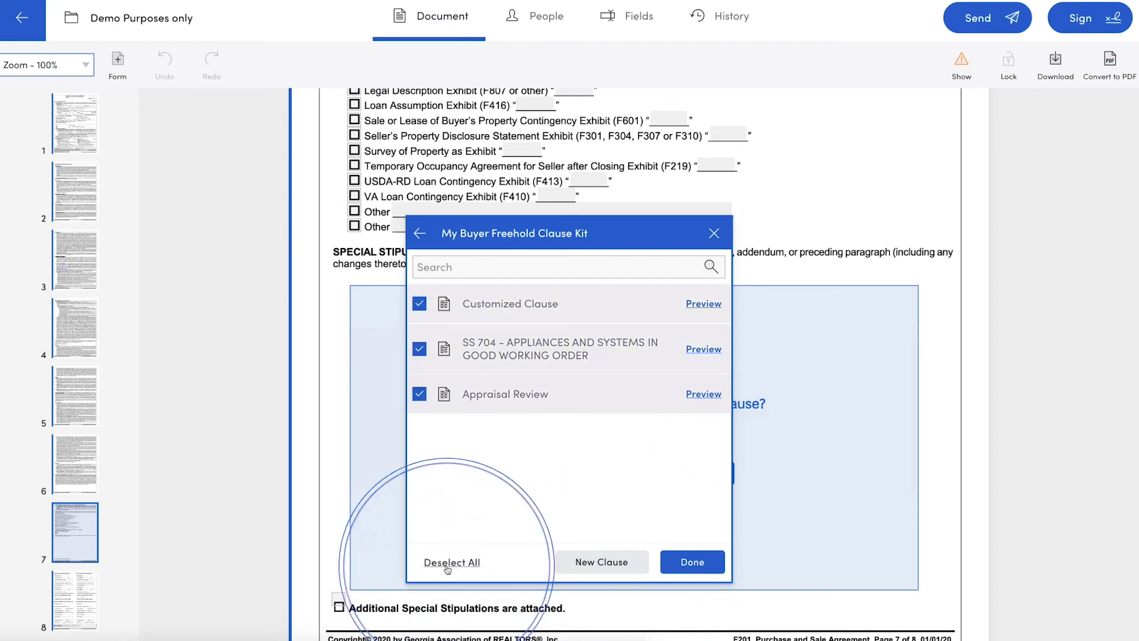
pyautogui.click(693, 562)
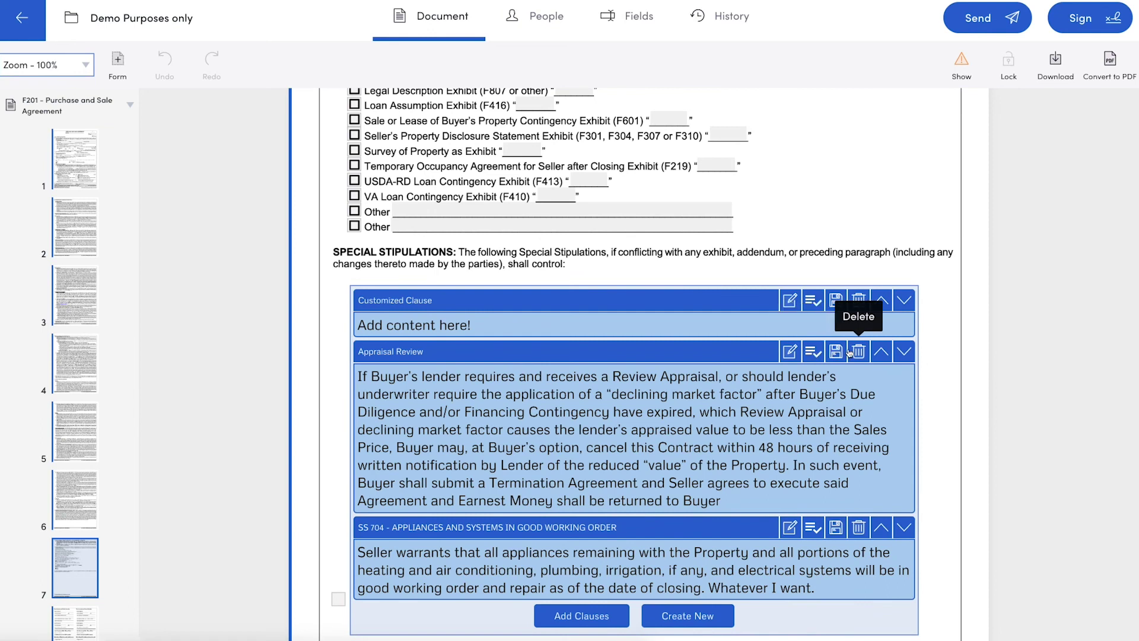
# - Move the Appraisal Review clause up one place in Special Stipulations and review the clauses in the document
pyautogui.click(882, 353)
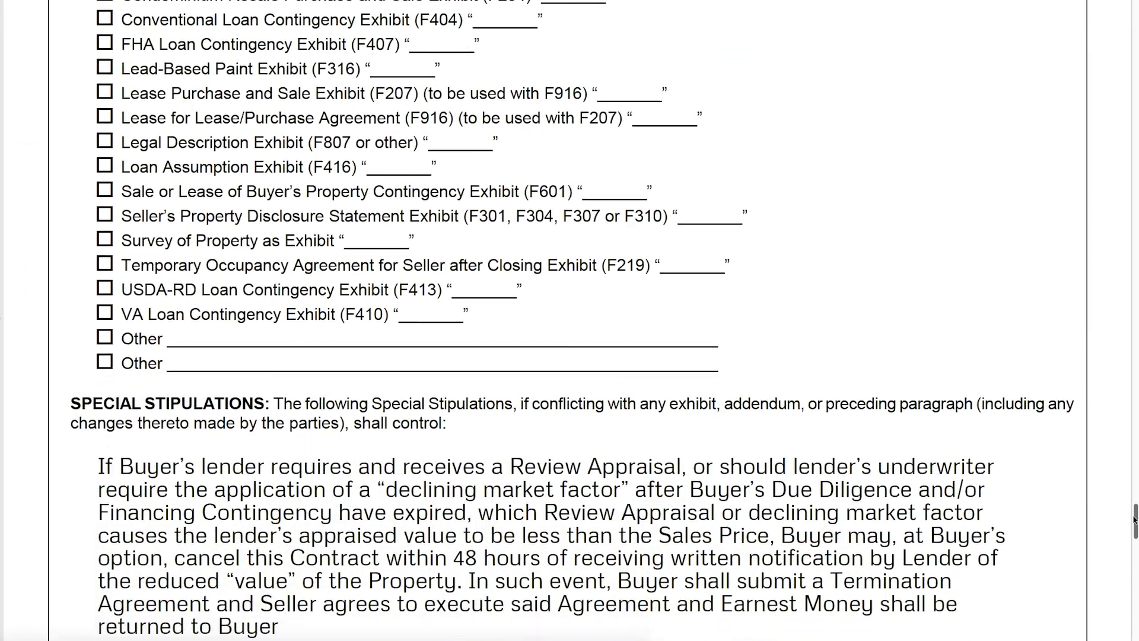
pyautogui.moveTo(1133, 519); pyautogui.dragTo(1133, 532)
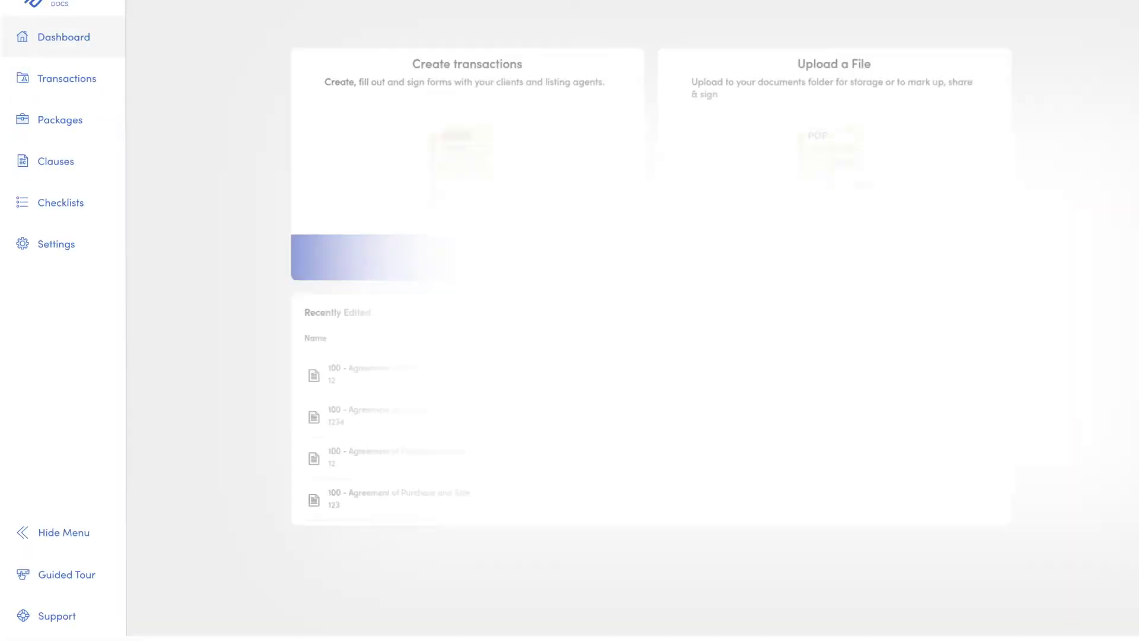